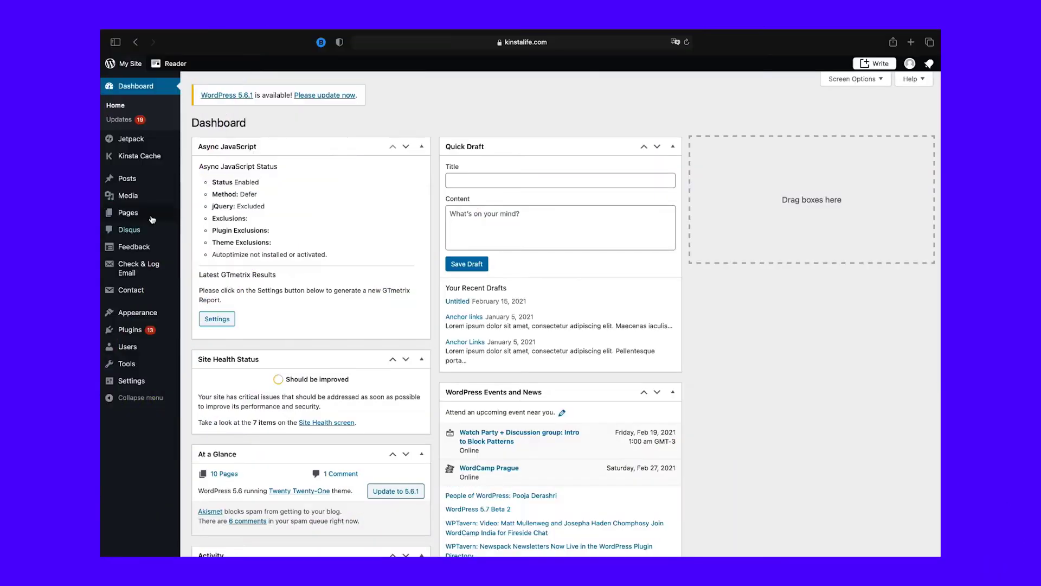
Open the cat photo's attachment details in the Media Library and launch Edit Image.
mouse_move(133, 204)
left_click(192, 201)
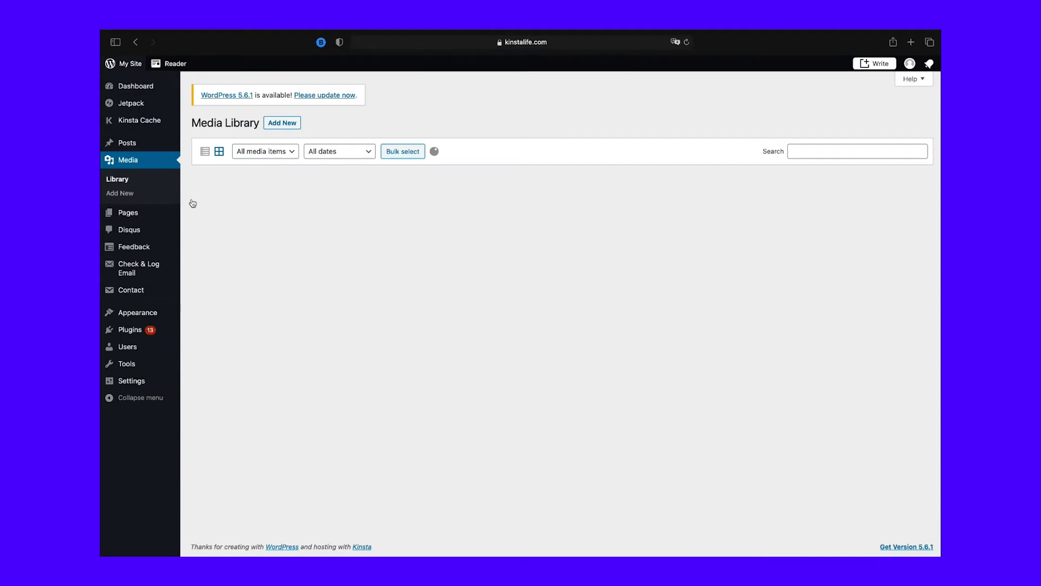
left_click(249, 221)
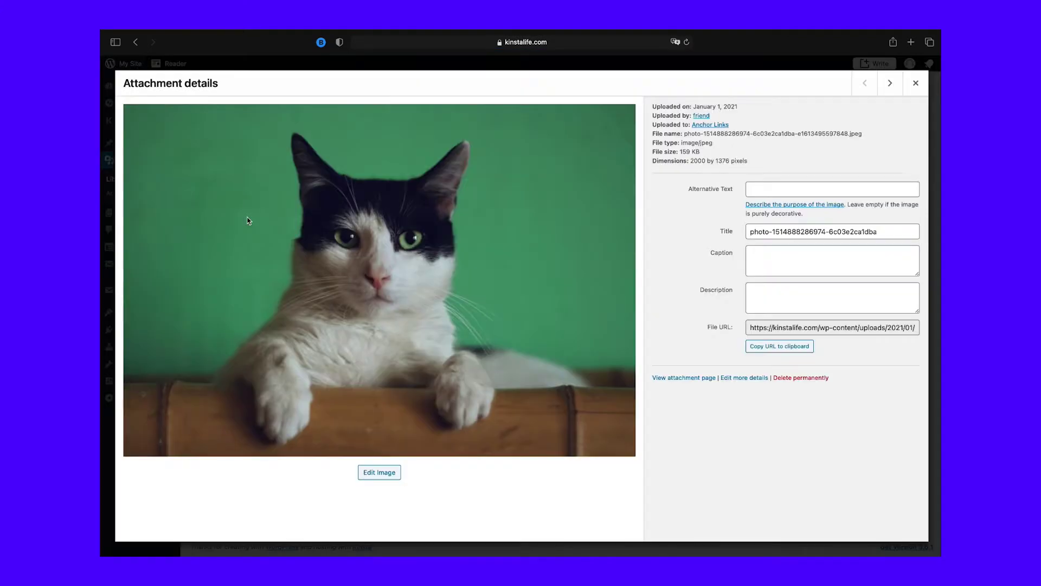
left_click(379, 472)
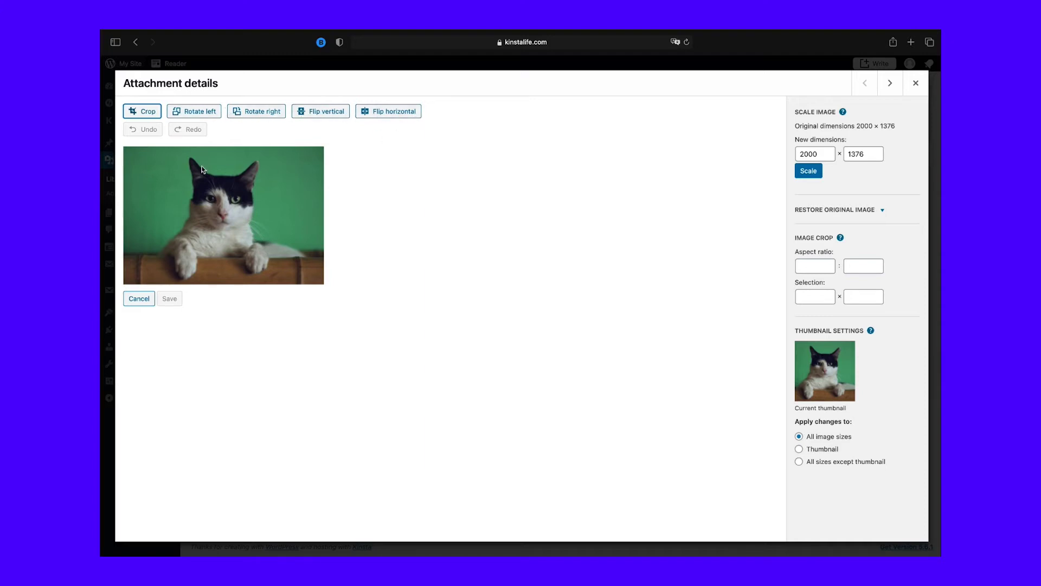
Crop the cat photo to a tall portrait area around the cat.
left_click_drag(168, 155, 265, 267)
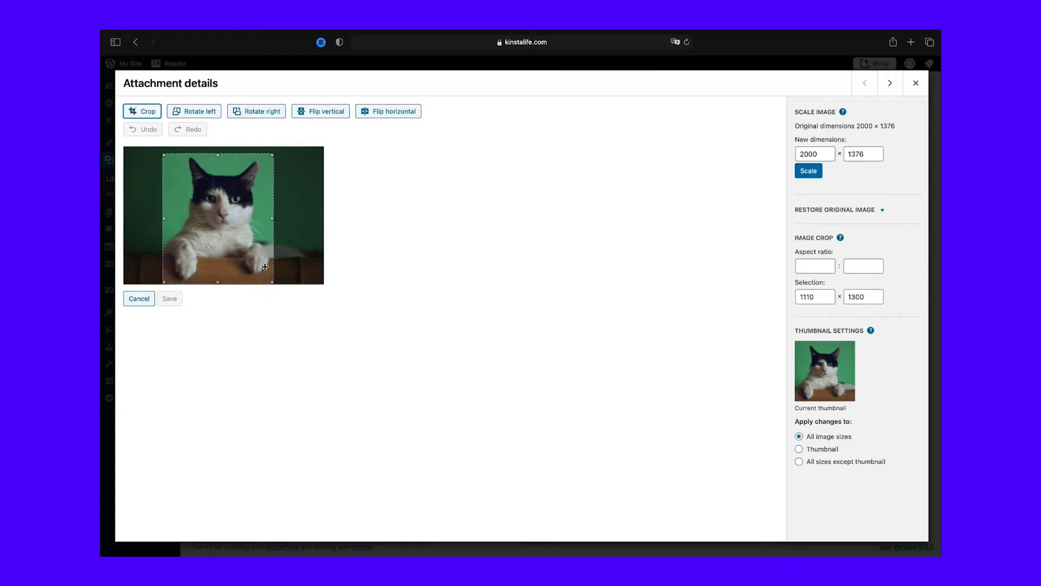
left_click(149, 114)
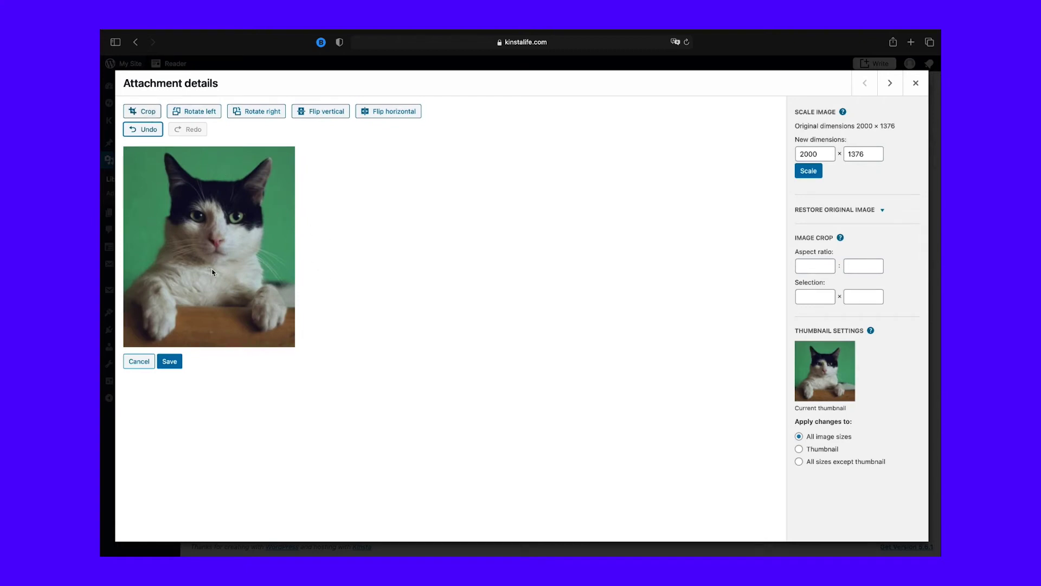
left_click(828, 265)
Set the crop aspect ratio to 1:1.
type("1")
left_click(866, 269)
left_click(901, 328)
Draw and adjust a 1112 × 1112 square selection around the cat and apply the crop.
left_click_drag(149, 160, 238, 314)
mouse_move(256, 254)
left_mouse_down()
mouse_move(250, 239)
mouse_move(232, 244)
mouse_move(229, 292)
mouse_move(268, 295)
mouse_move(275, 230)
mouse_move(227, 225)
mouse_move(245, 227)
mouse_move(242, 250)
mouse_move(246, 239)
left_mouse_up()
left_click_drag(138, 293, 125, 307)
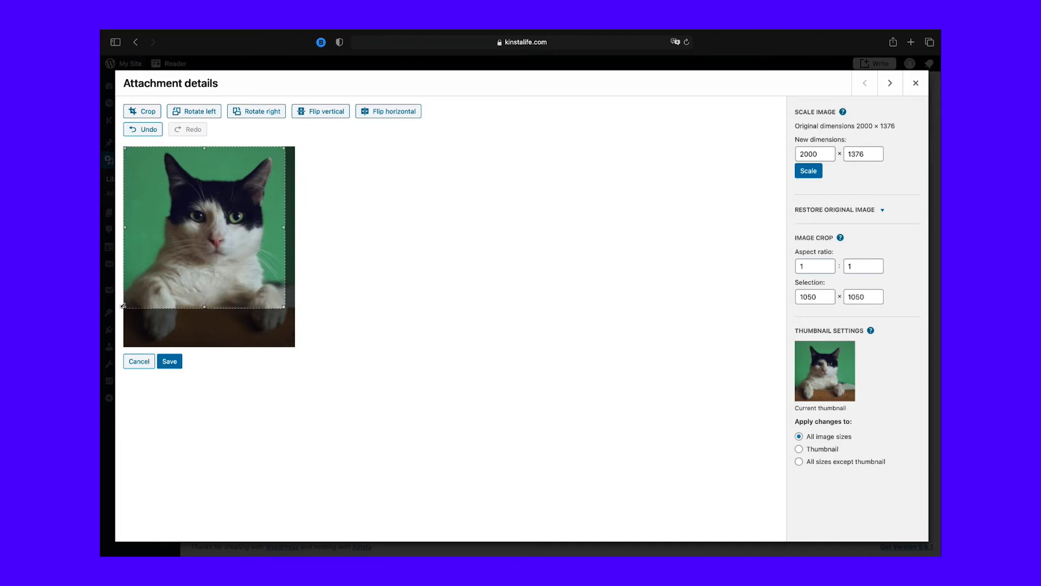
left_click_drag(284, 308, 289, 323)
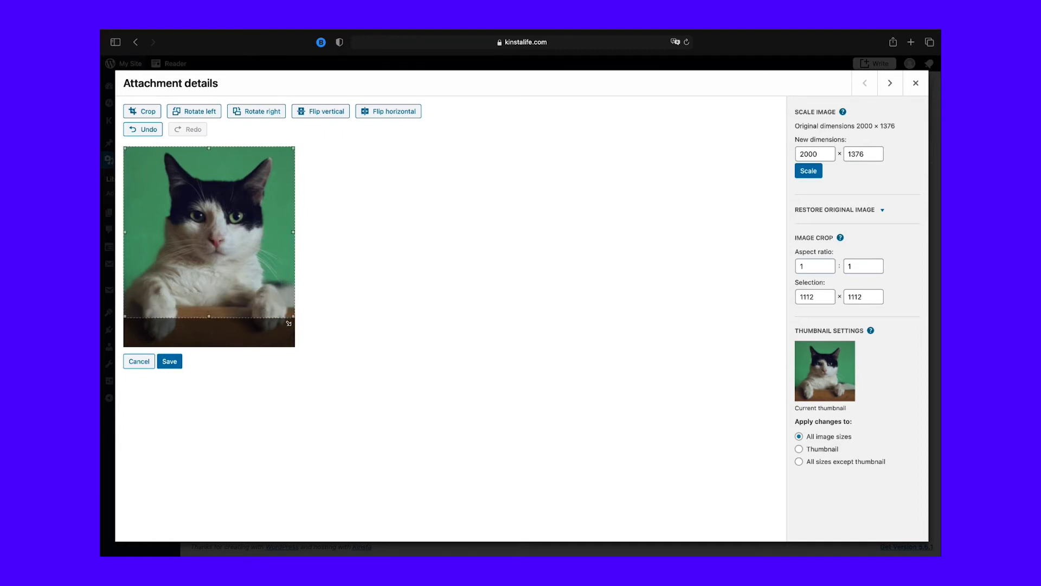
mouse_move(267, 245)
left_mouse_down()
mouse_move(267, 263)
mouse_move(268, 242)
left_mouse_up()
left_click(141, 112)
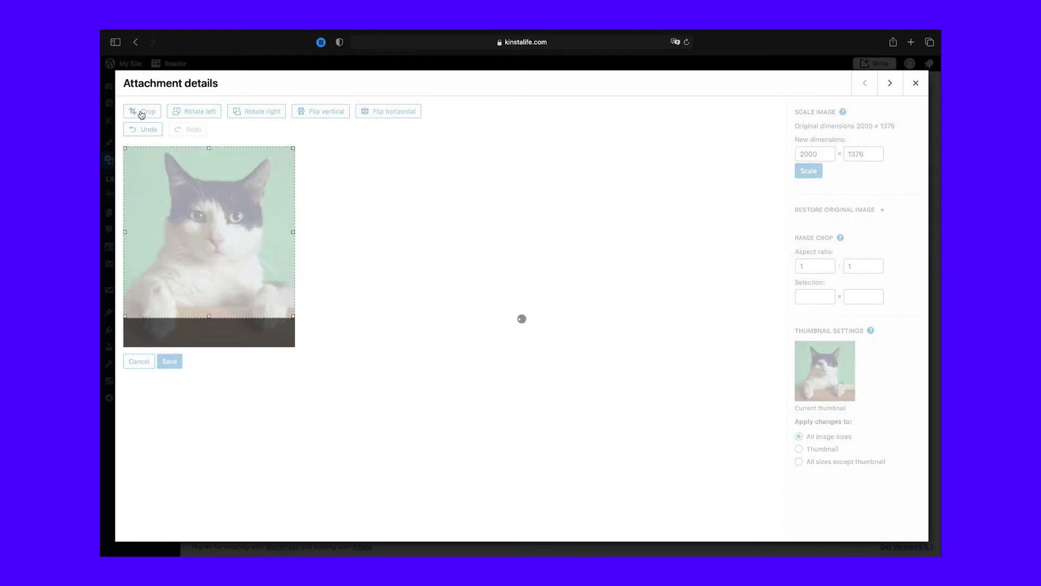
Save the square crop and reopen the now 1110-pixel-wide photo in the editor.
left_click(170, 362)
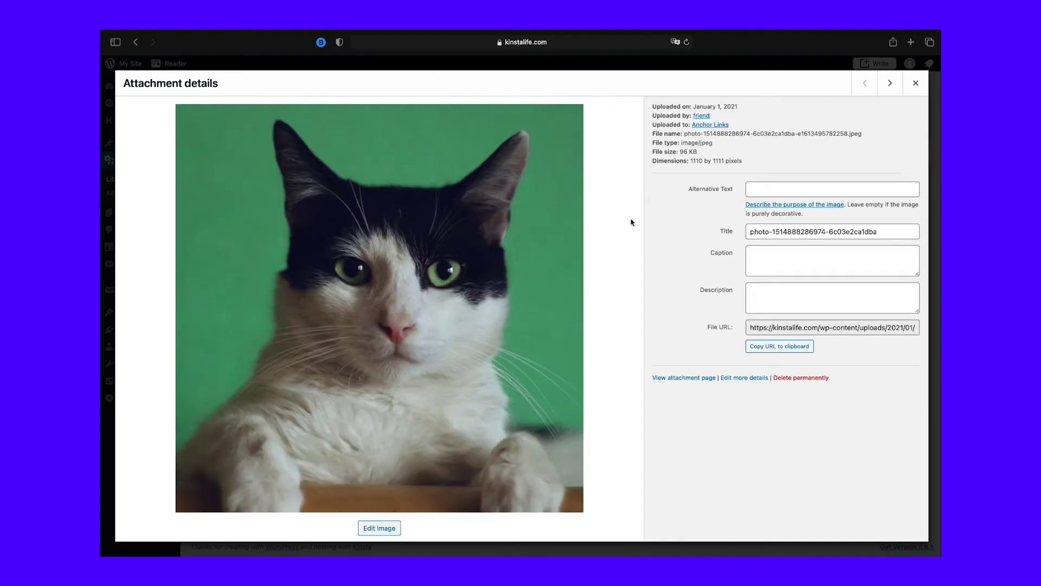
left_click(383, 529)
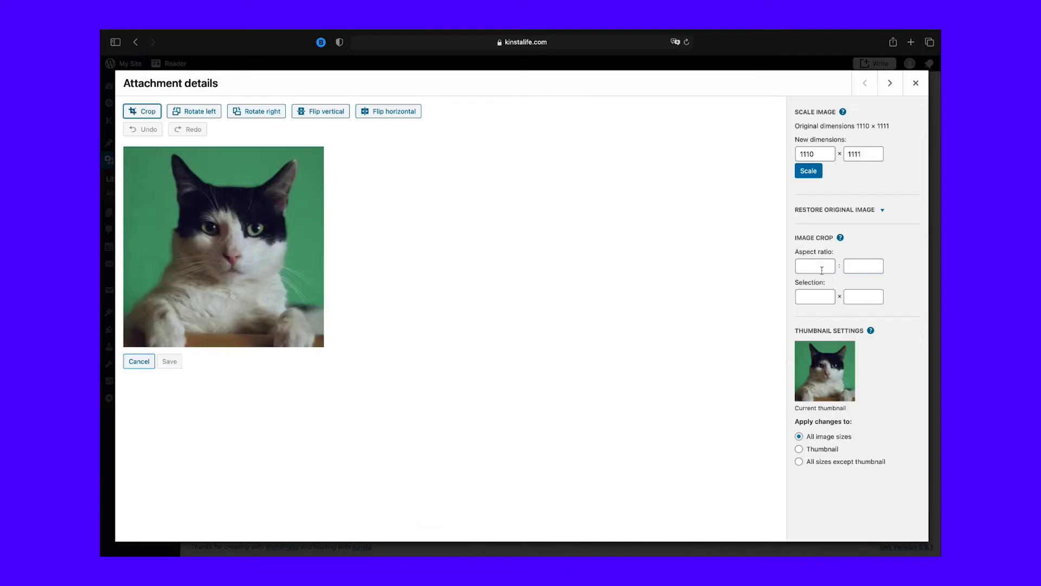
left_click(822, 152)
Confirm the 1110 × 1111 scale dimensions and apply image changes to the thumbnail only.
left_click(869, 150)
left_click(815, 156)
left_click(799, 449)
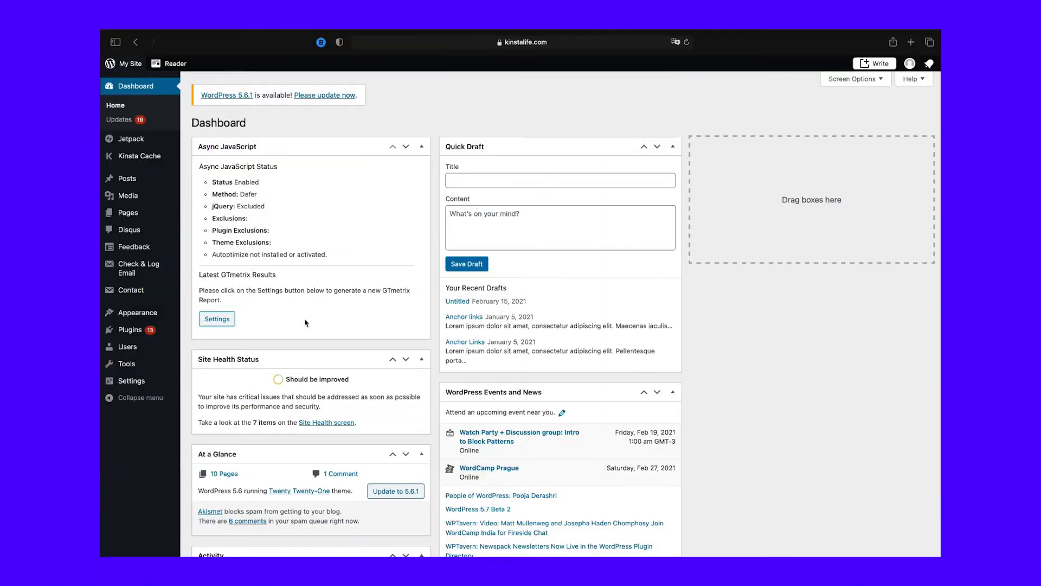
In Media Settings, review the sizes (150 thumbnail, 1024 large), enable exact thumbnail cropping, and save.
mouse_move(133, 387)
left_click(204, 442)
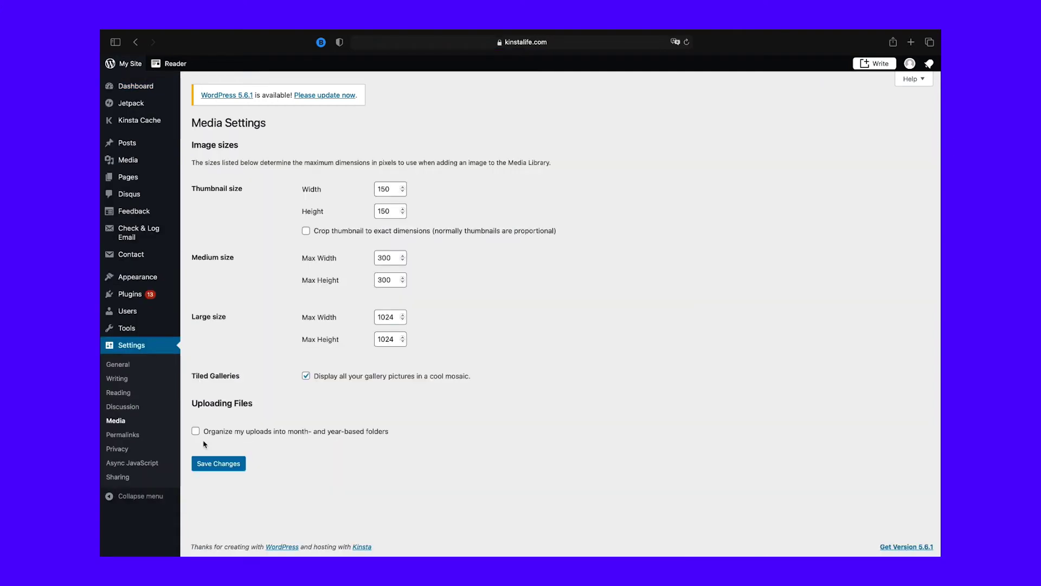
left_click(389, 189)
left_click(393, 212)
left_click(394, 256)
left_click(393, 280)
left_click(393, 318)
left_click(394, 338)
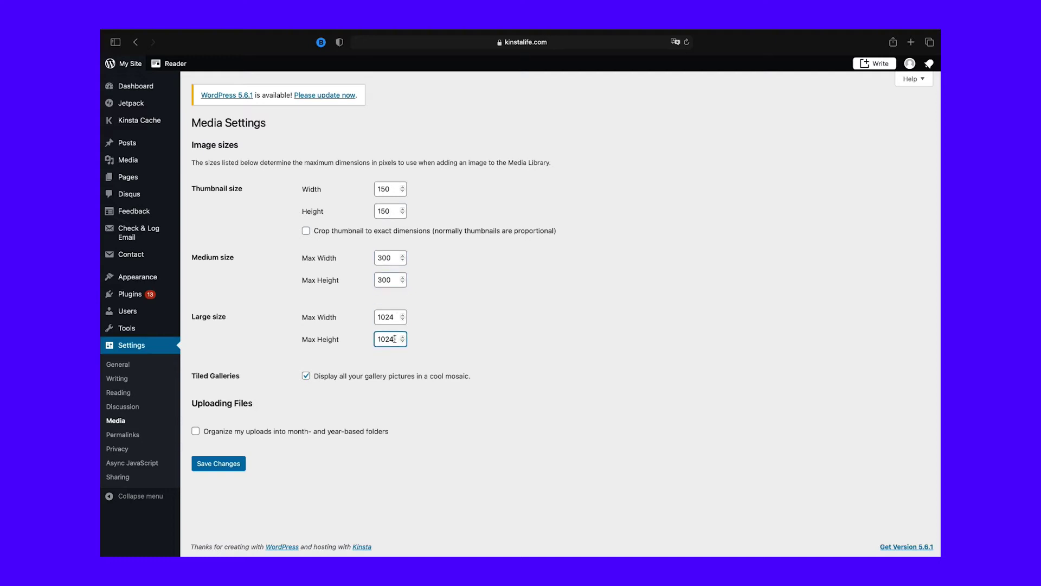
left_click(425, 304)
left_click(205, 464)
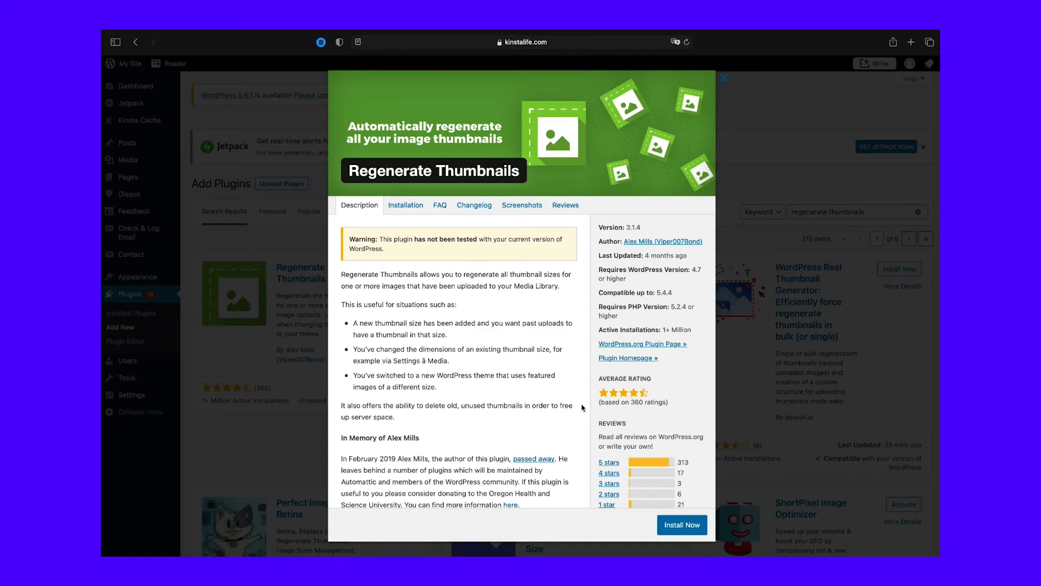
Install and activate Regenerate Thumbnails from the Add Plugins results.
left_click(675, 526)
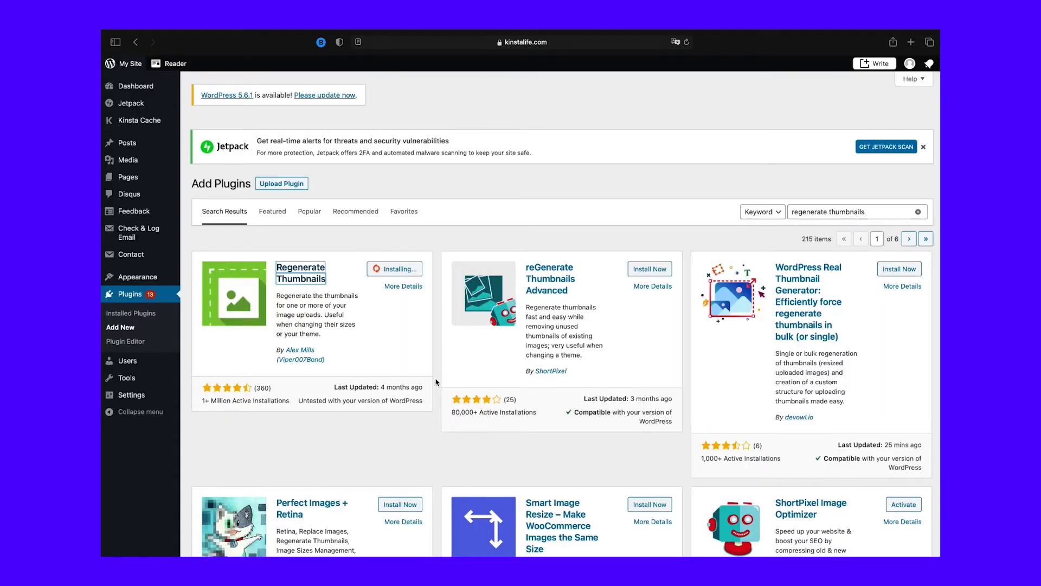
left_click(401, 273)
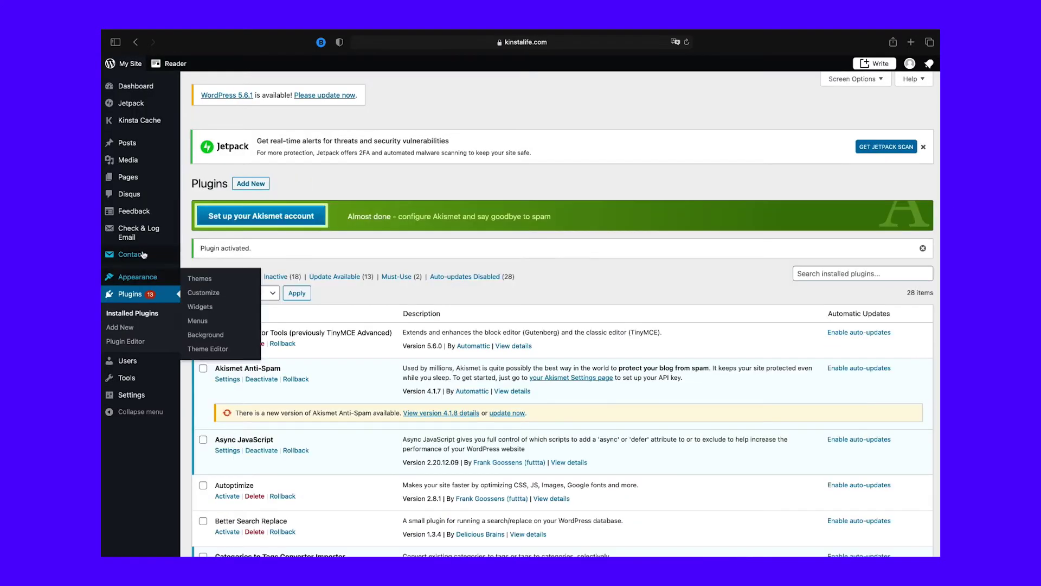
mouse_move(142, 379)
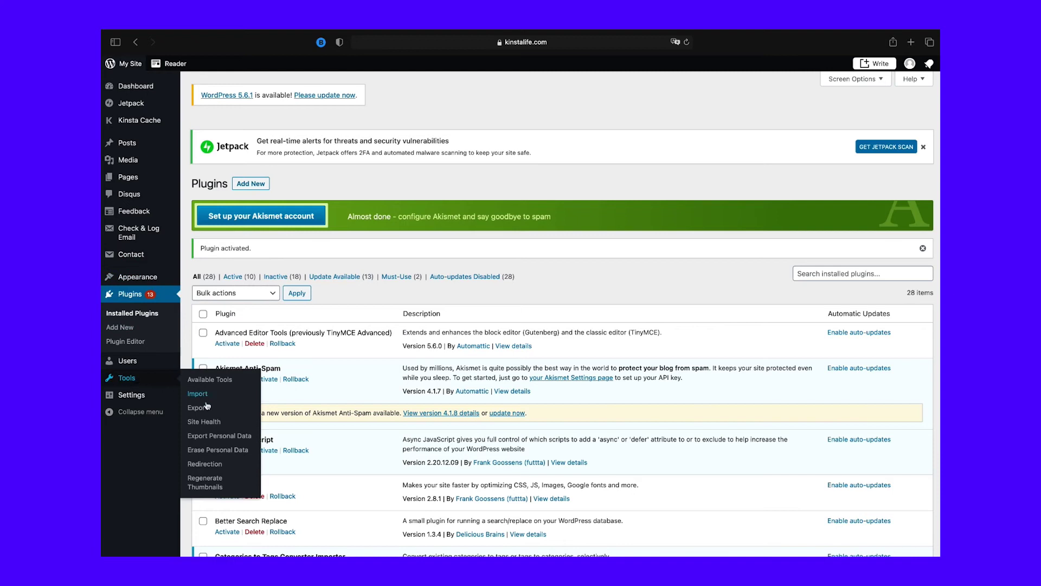
Open Tools > Regenerate Thumbnails and toggle skipping of correctly sized thumbnails.
left_click(217, 484)
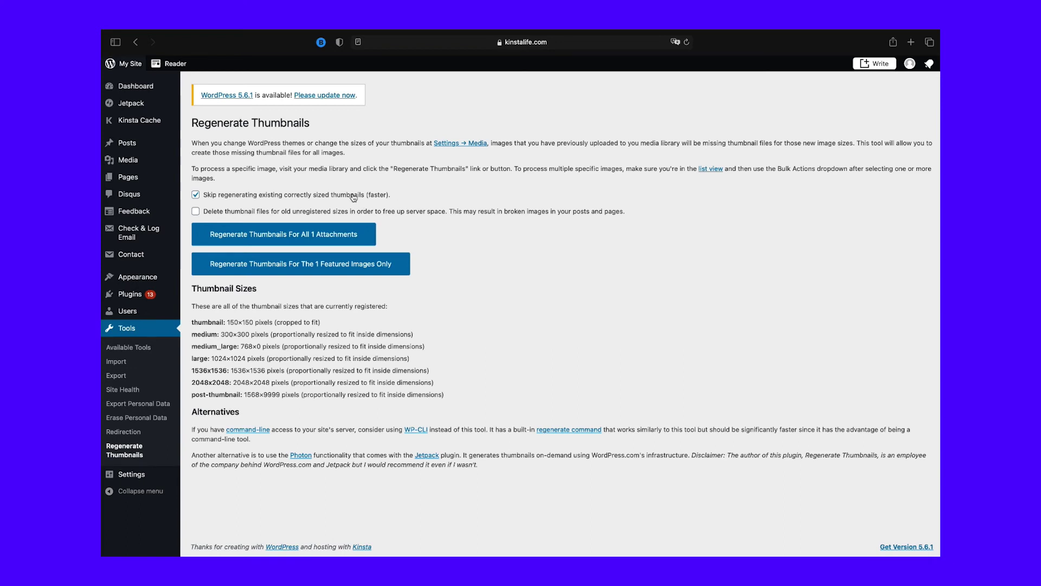
left_click(195, 195)
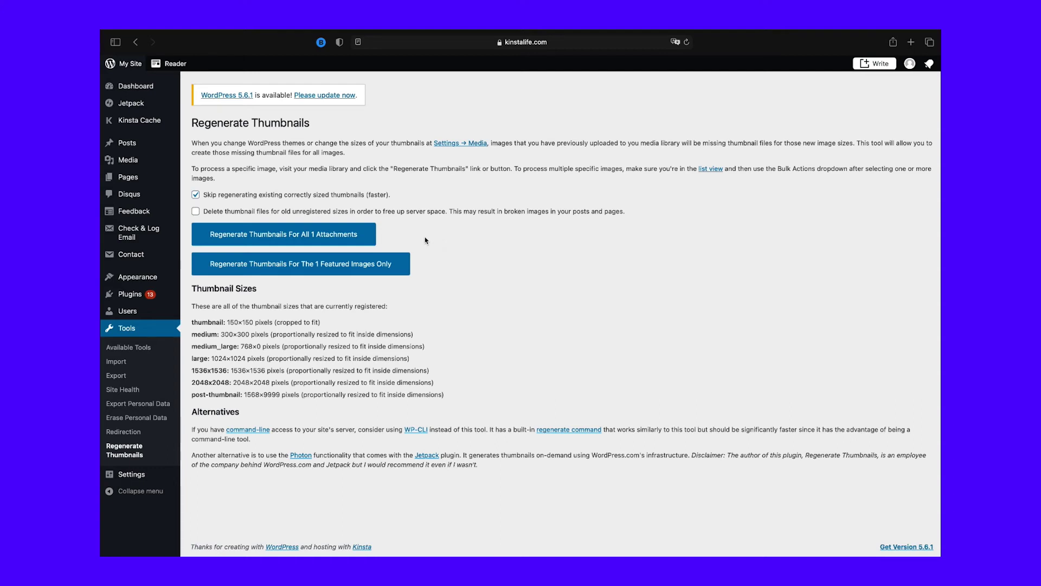
Regenerate thumbnails for all attachments and highlight the 'All done in 41 seconds' message.
left_click(351, 239)
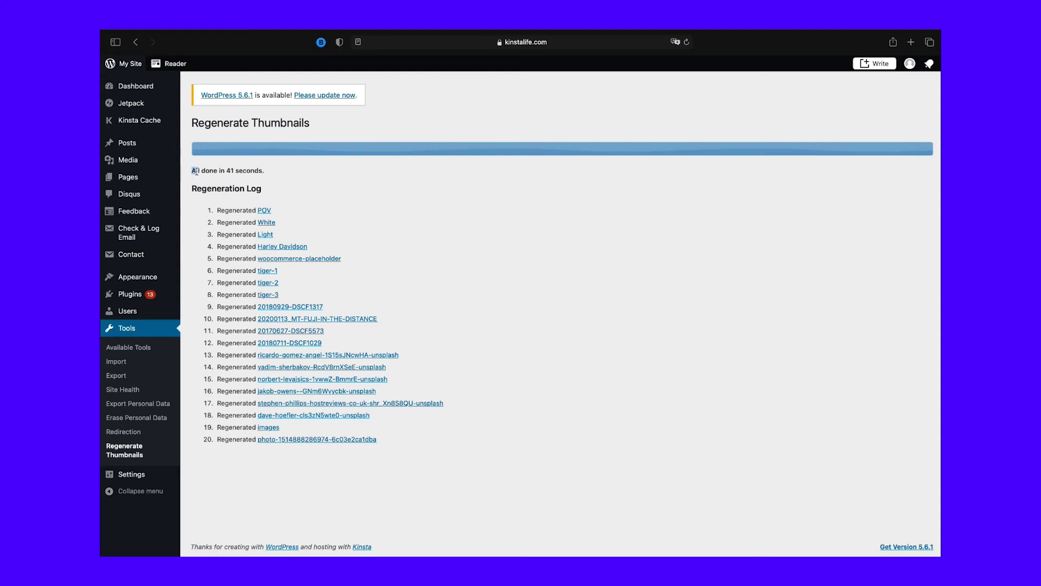
left_click_drag(194, 171, 263, 175)
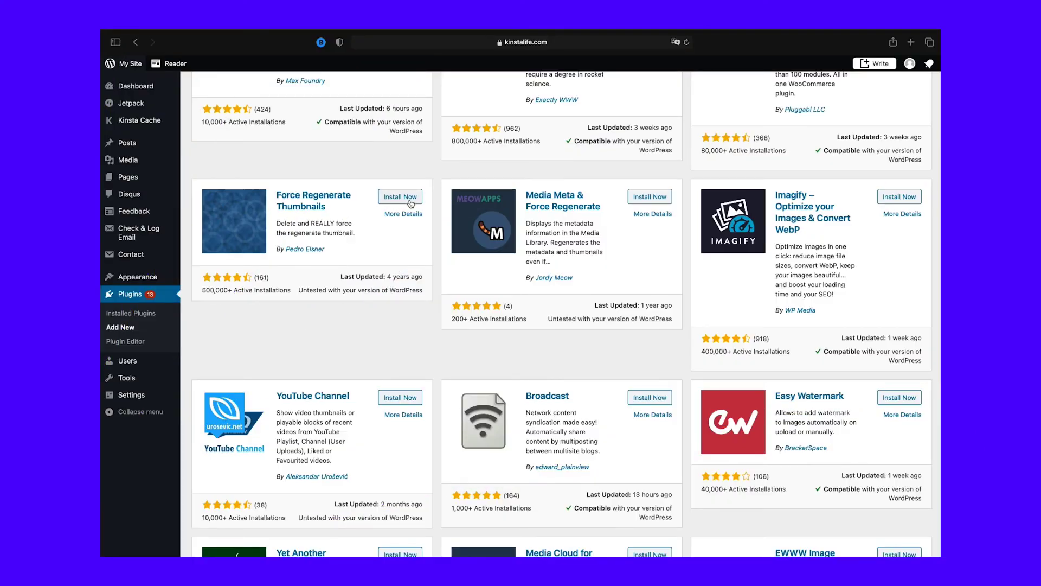
Install Force Regenerate Thumbnails and run Regenerate All Thumbnails from its Tools page.
left_click(410, 197)
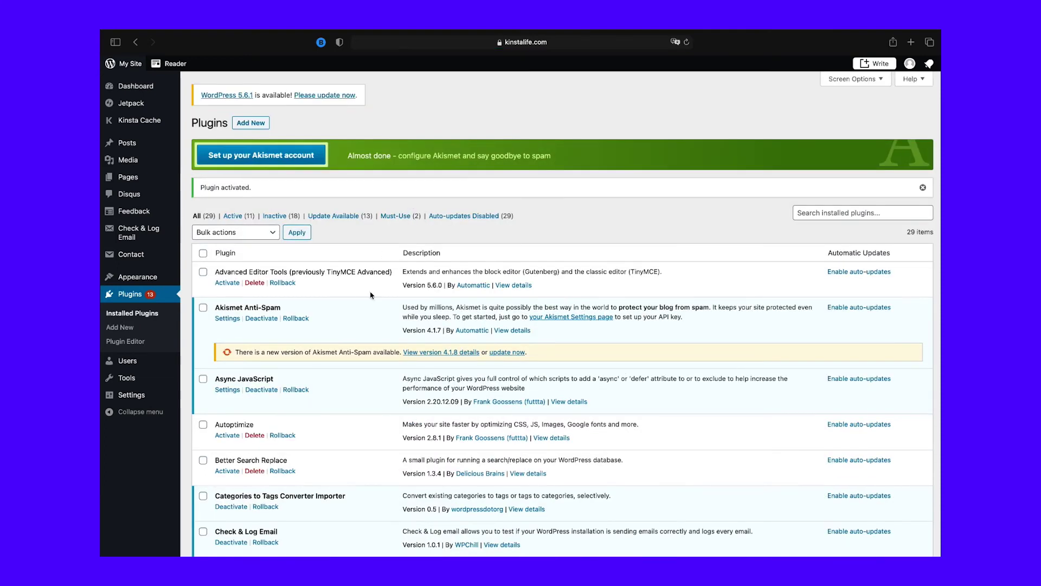
mouse_move(140, 381)
left_click(209, 473)
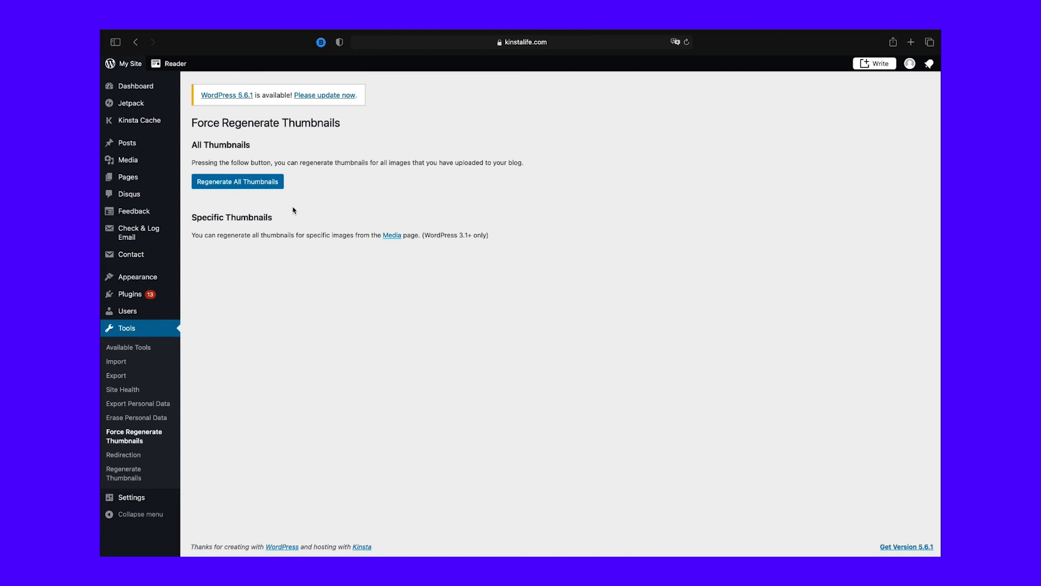
left_click(235, 187)
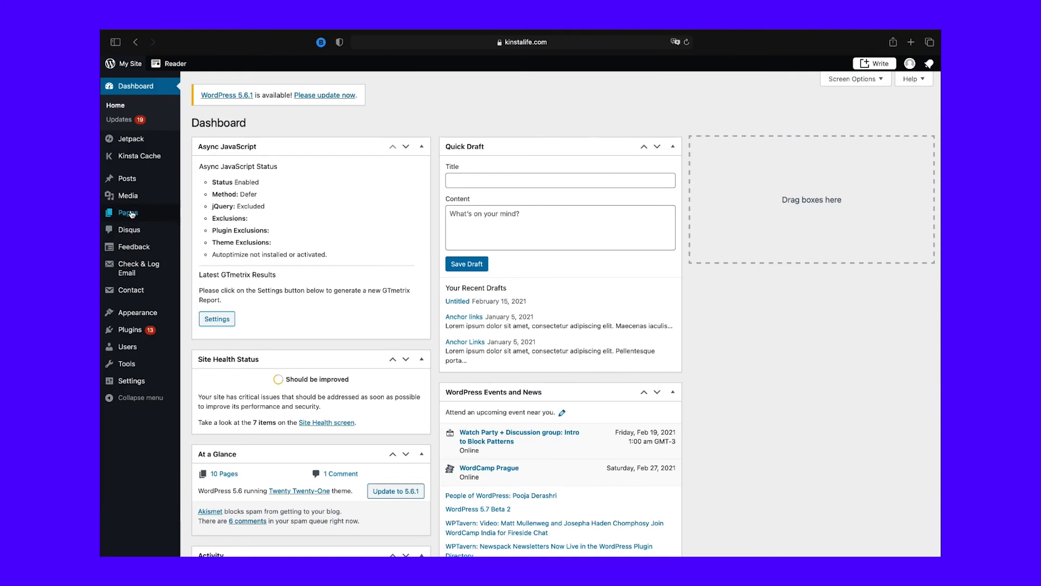
From the Media Library, open the cat photo's attachment details and launch Regenerate Thumbnails for that image only.
mouse_move(133, 201)
left_click(213, 199)
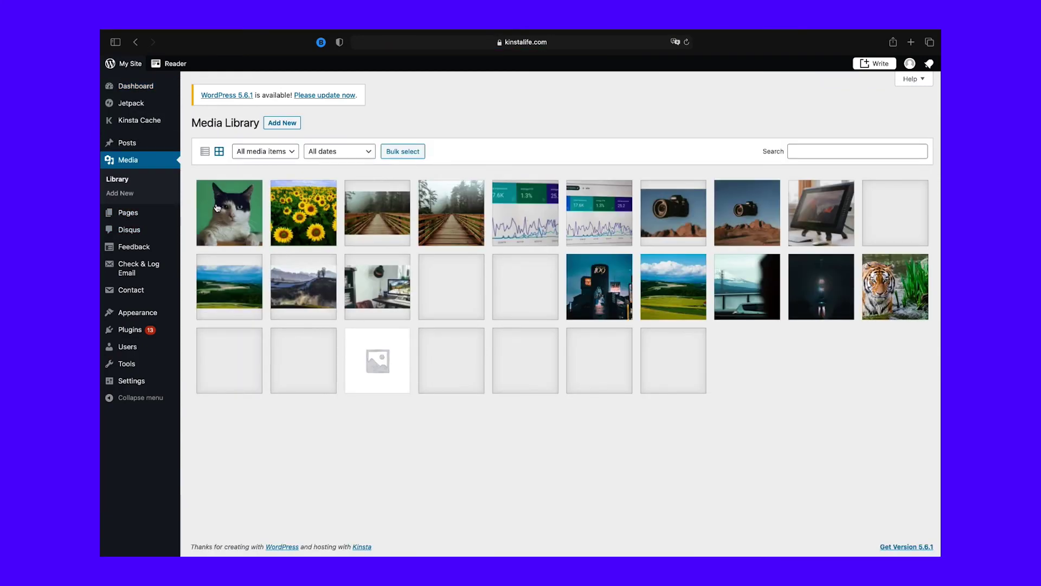
left_click(237, 224)
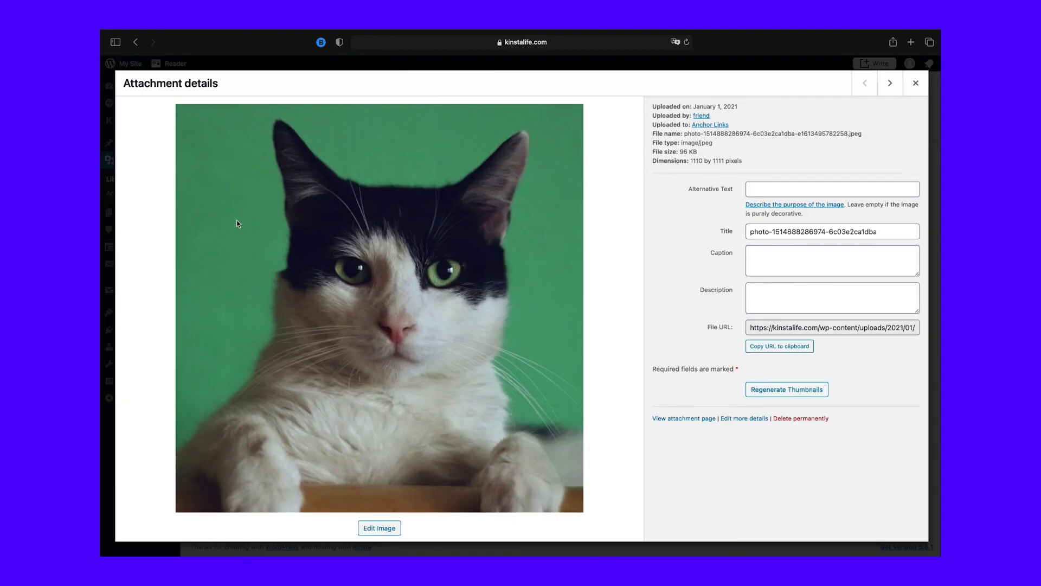
left_click(786, 390)
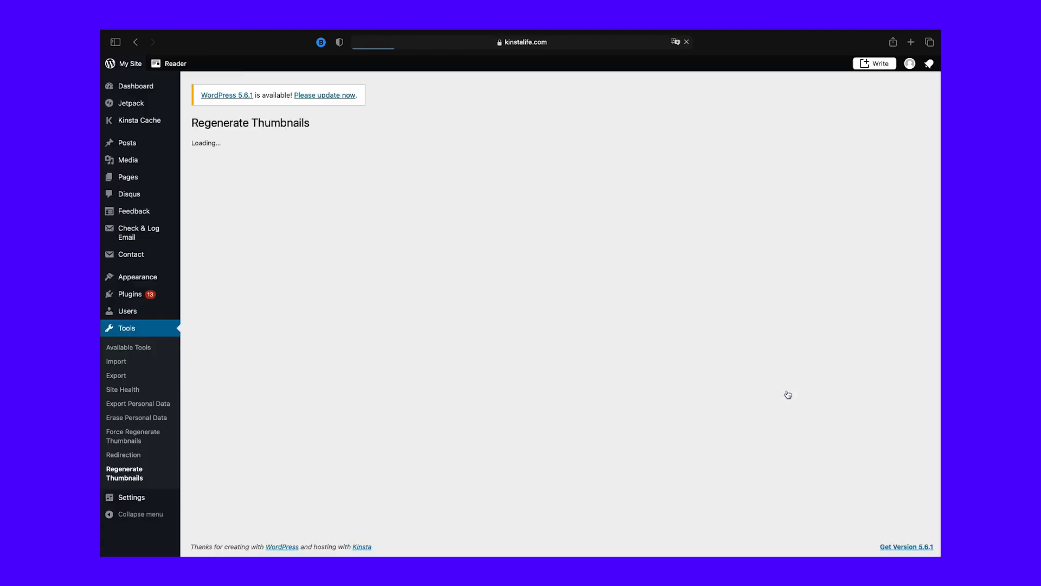